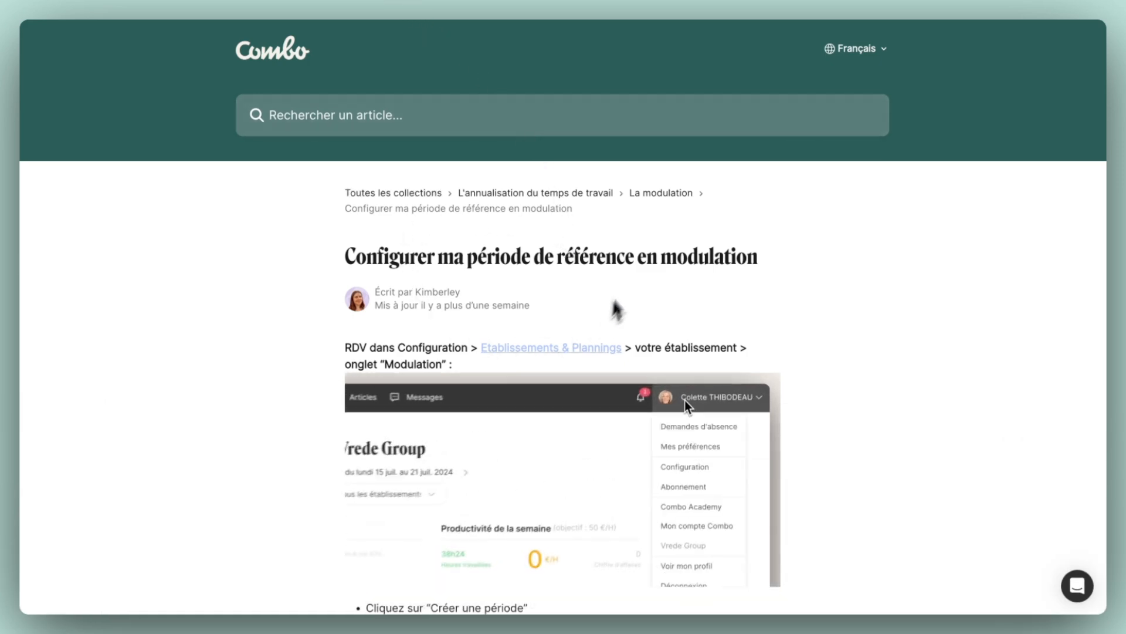
pyautogui.scroll(-1, 585, 296)
pyautogui.scroll(-10, 583, 292)
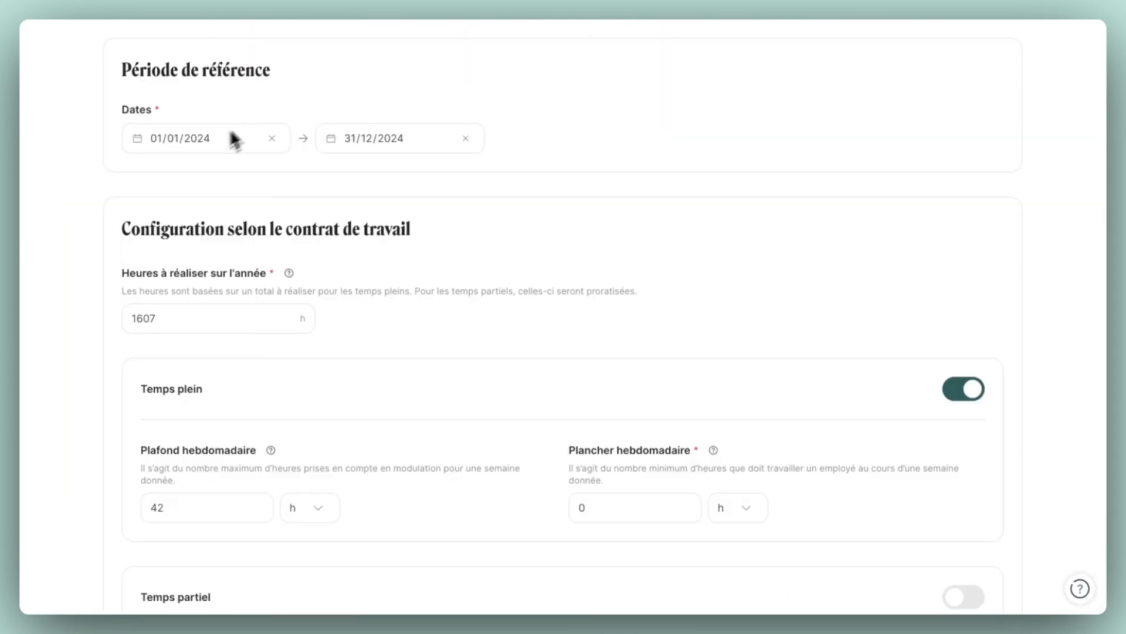
# Choose the reference period's dates in the calendar, starting on 01/01/2024 and picking an end date.
pyautogui.click(201, 142)
pyautogui.click(150, 242)
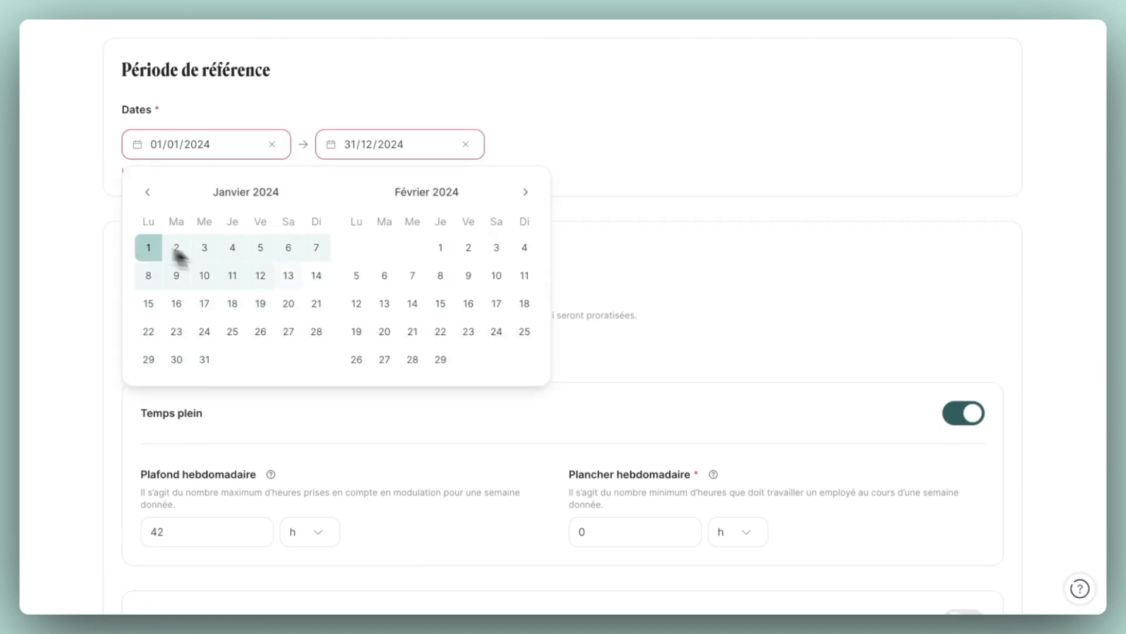
pyautogui.click(438, 355)
pyautogui.click(109, 212)
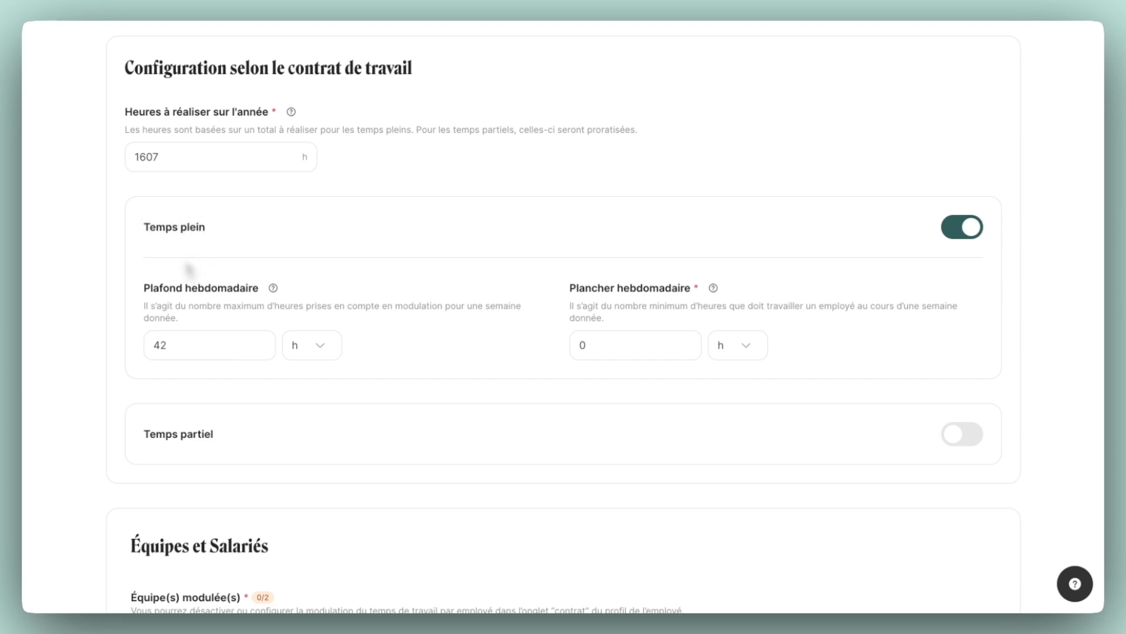
# Set the full-time (Temps plein) weekly floor to 15 h and the weekly ceiling to 40 h.
pyautogui.click(600, 350)
pyautogui.press('BackSpace')
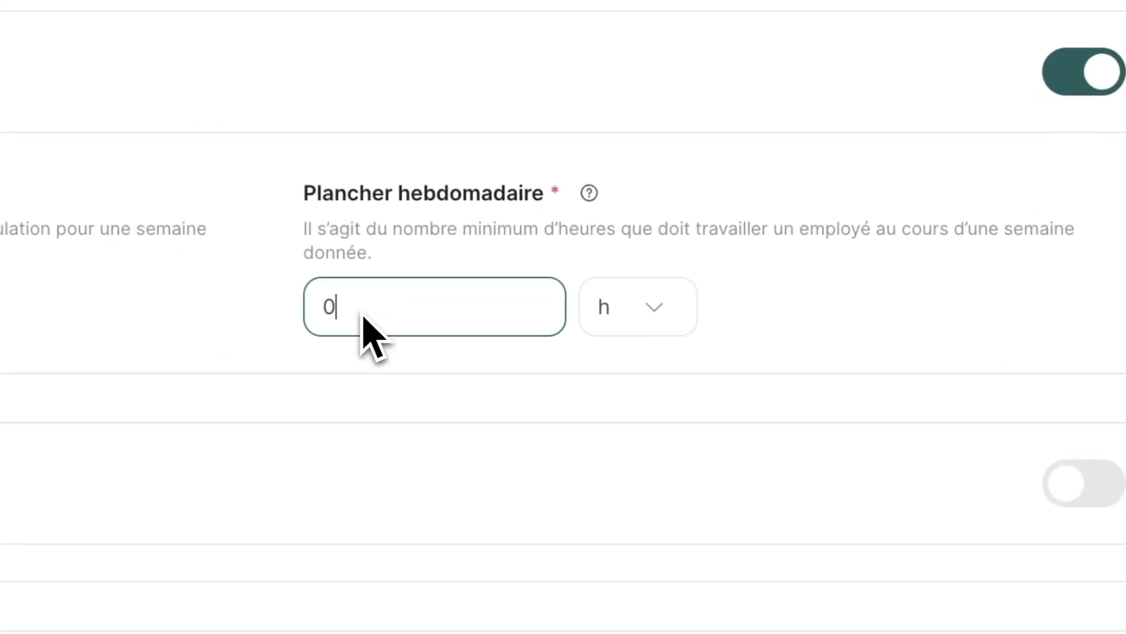
pyautogui.write('15')
pyautogui.moveTo(587, 193)
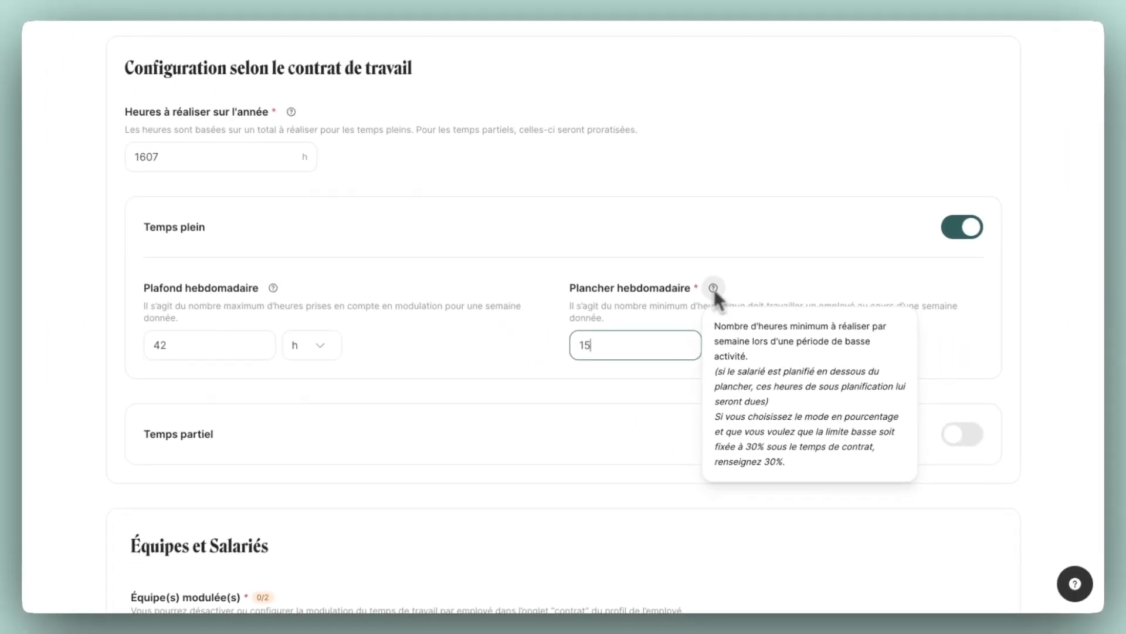
pyautogui.click(193, 352)
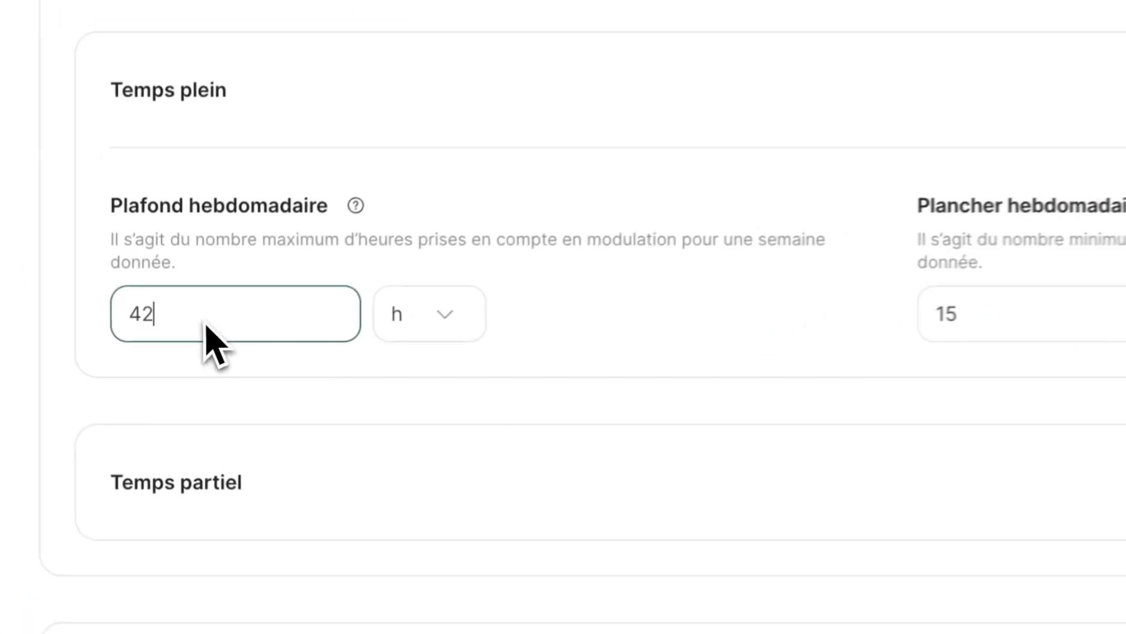
pyautogui.press('BackSpace')
pyautogui.write('0')
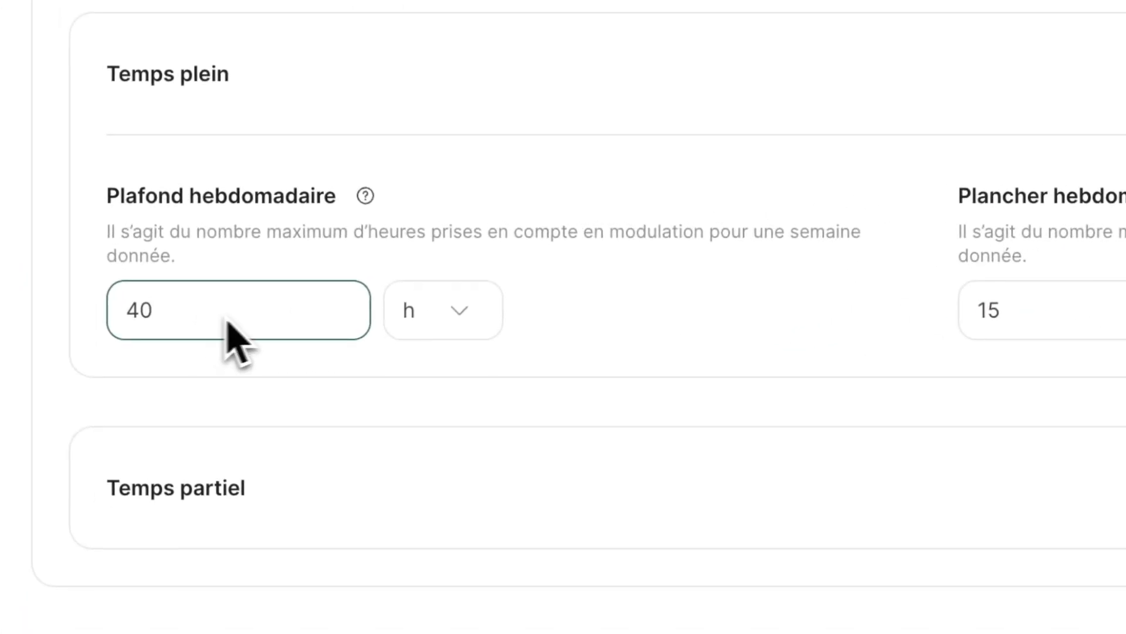
pyautogui.moveTo(344, 238)
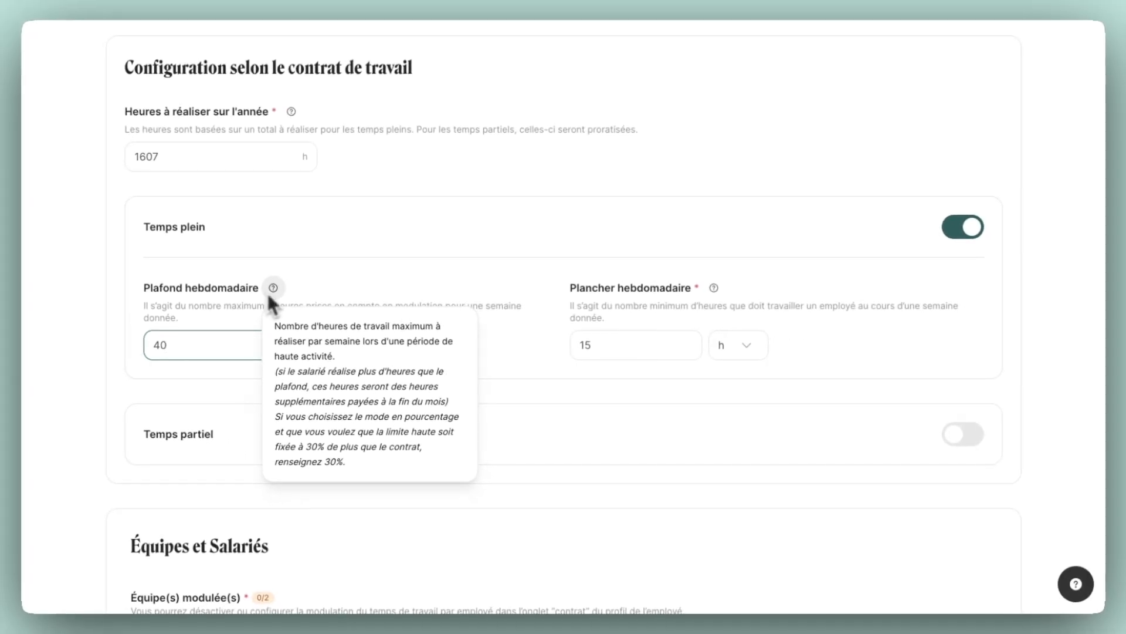
# Enable the part-time (Temps partiel) configuration and set its weekly ceiling to 25 %.
pyautogui.click(956, 434)
pyautogui.scroll(-5, 957, 434)
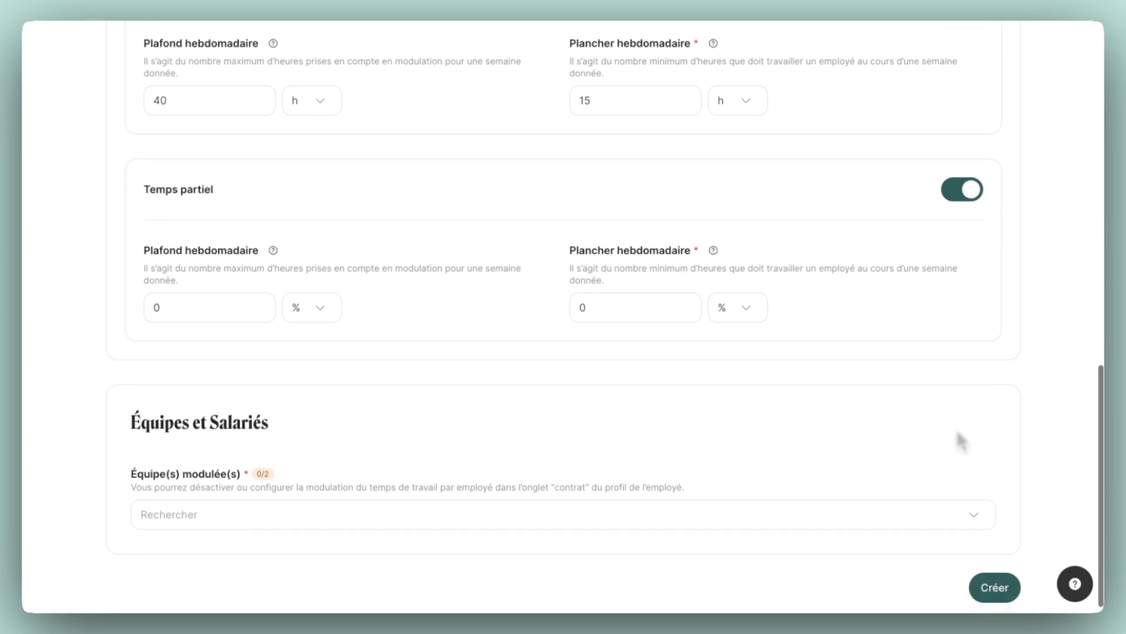
pyautogui.click(749, 317)
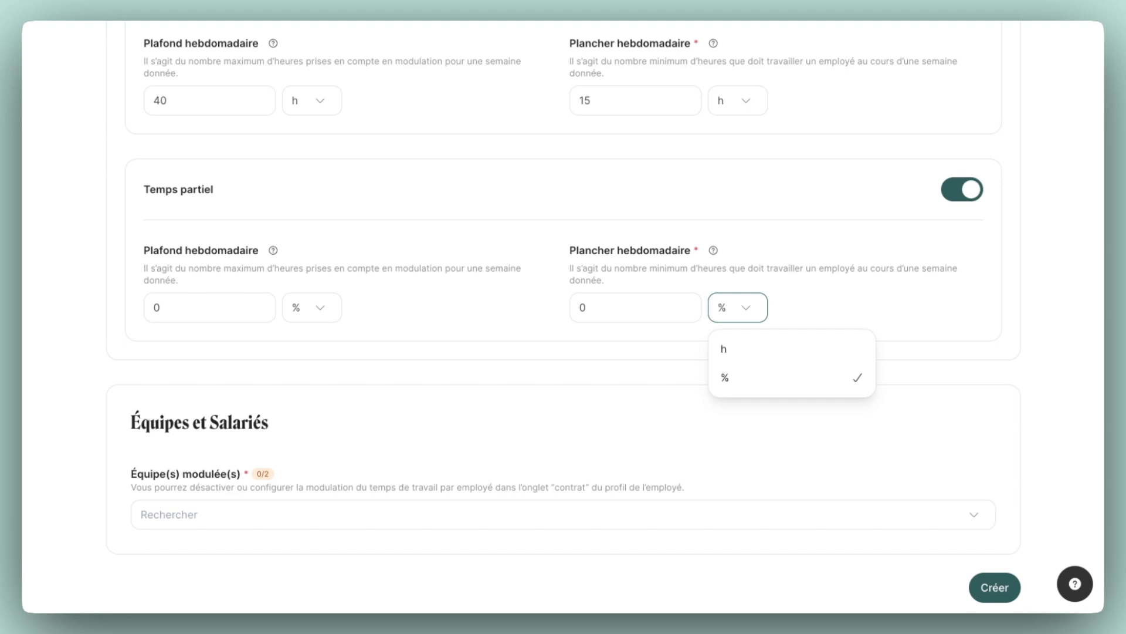
pyautogui.click(187, 316)
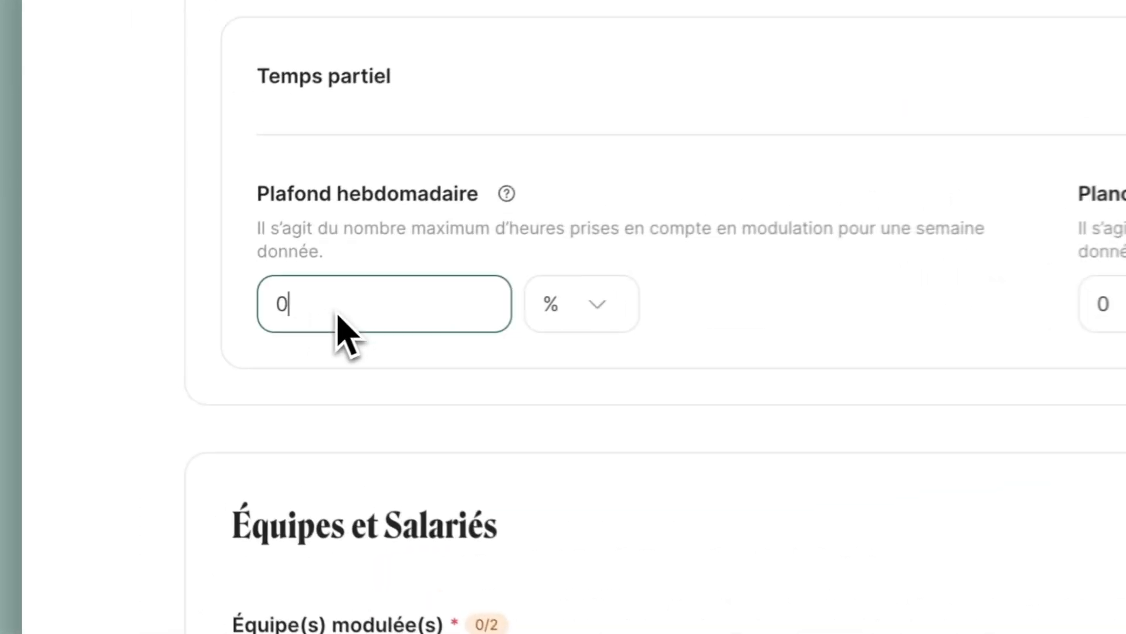
pyautogui.press('BackSpace')
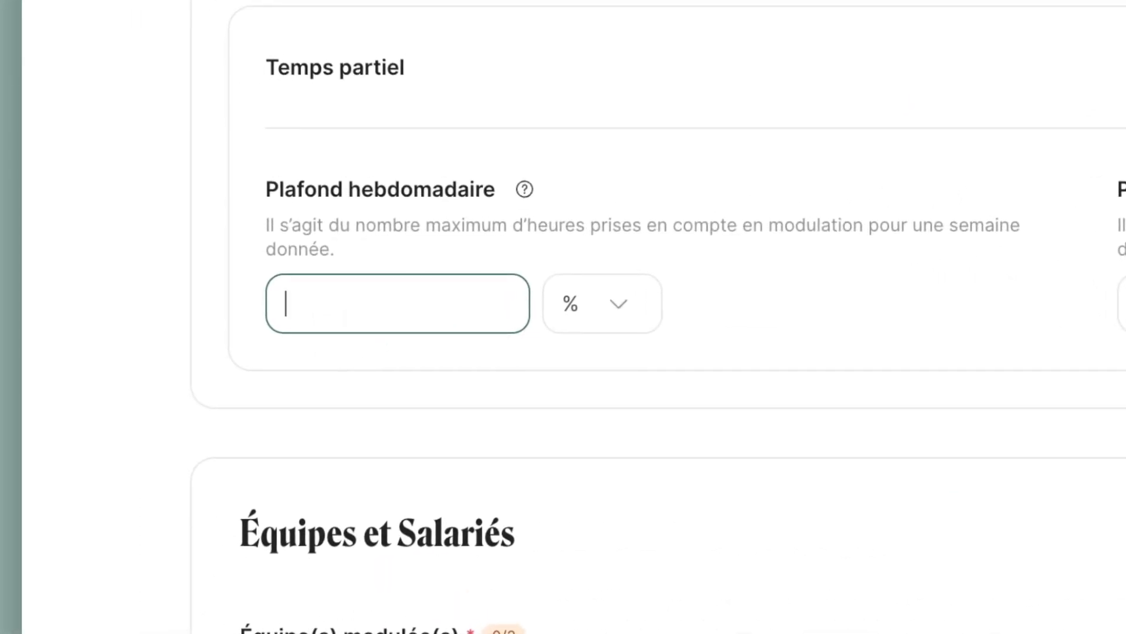
pyautogui.write('25')
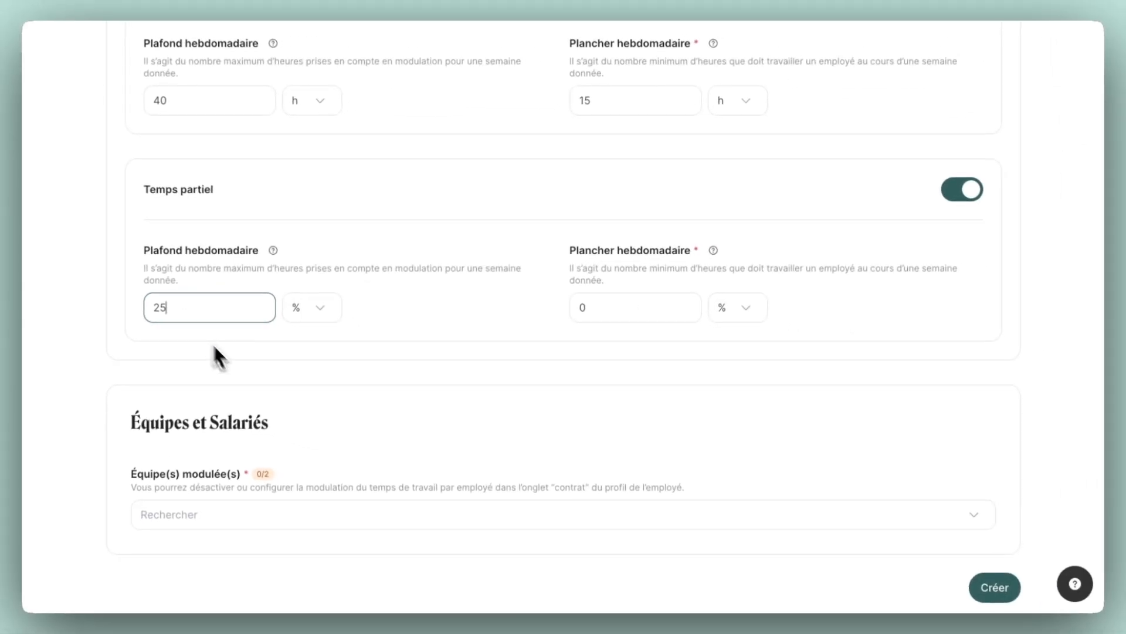
# Select all teams, Cuisine and Salle, as modulated teams and create the period.
pyautogui.scroll(-1, 293, 399)
pyautogui.click(262, 500)
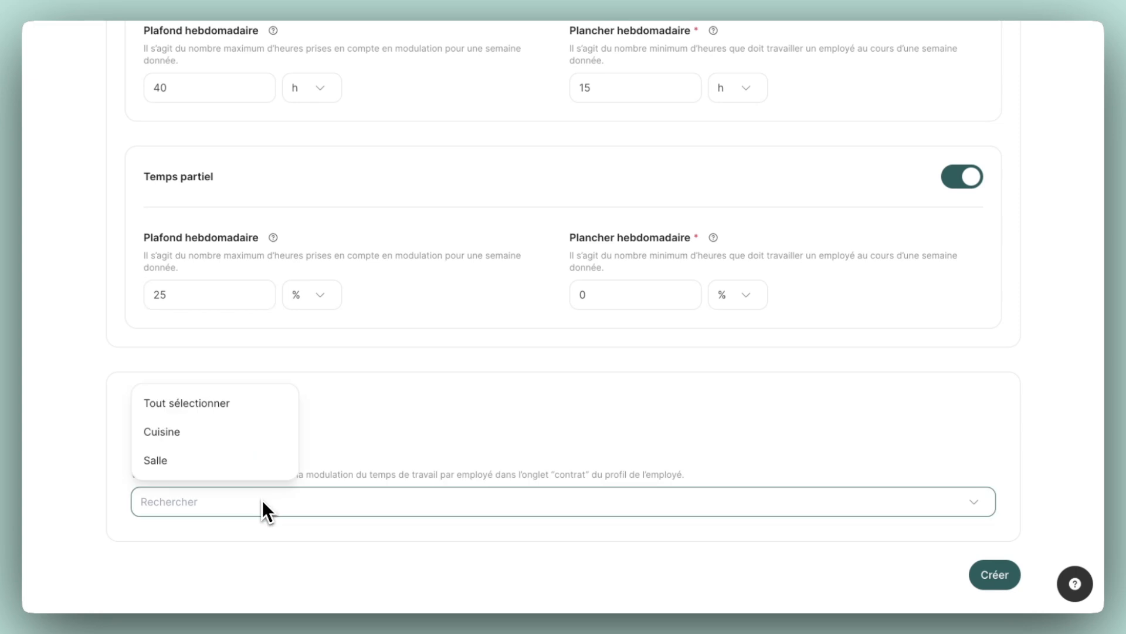
pyautogui.click(230, 410)
pyautogui.click(360, 417)
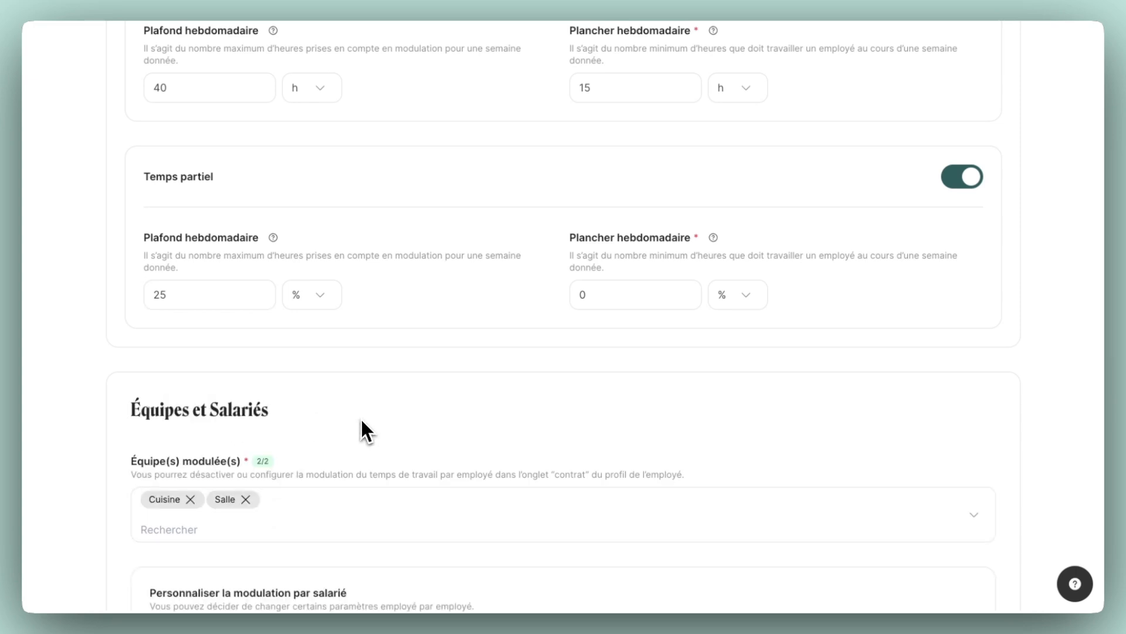
pyautogui.scroll(-4, 360, 418)
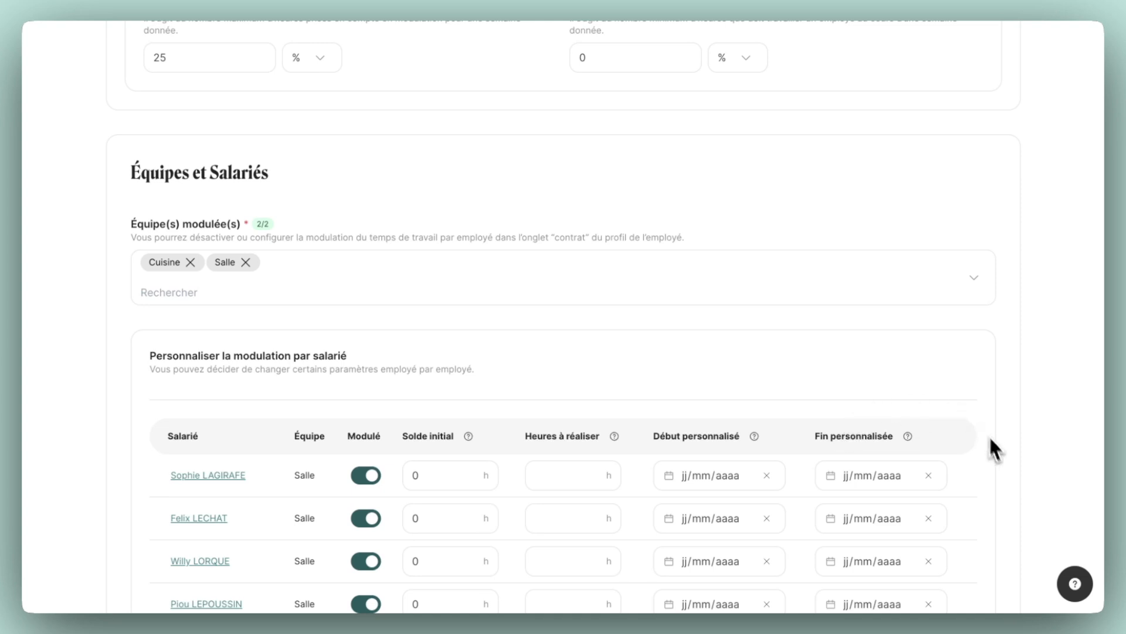
pyautogui.scroll(-4, 1001, 459)
pyautogui.click(1007, 576)
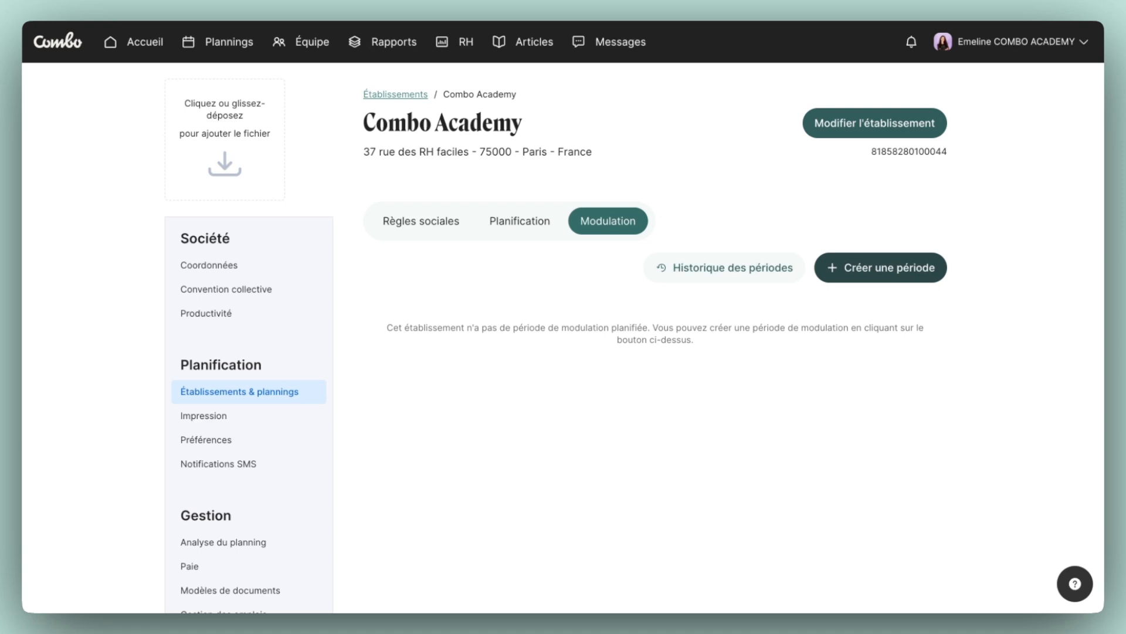
# Start a new modulation period for the Combo Academy establishment and set its start date to 09/06/2025.
pyautogui.click(893, 268)
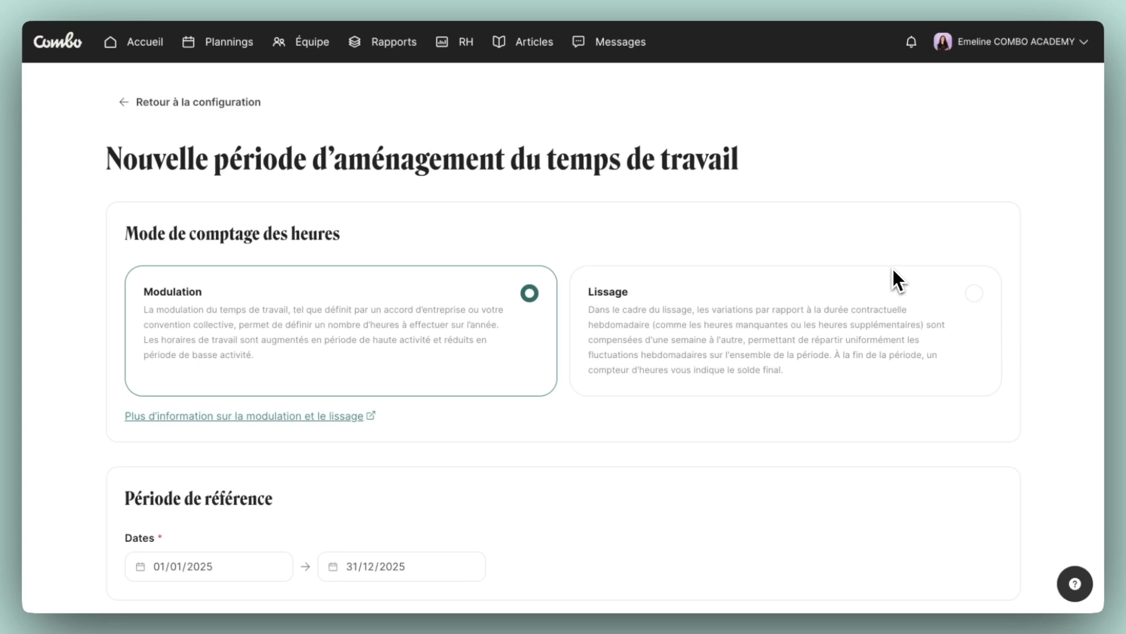
pyautogui.scroll(-3, 370, 473)
pyautogui.click(160, 414)
pyautogui.write('09/')
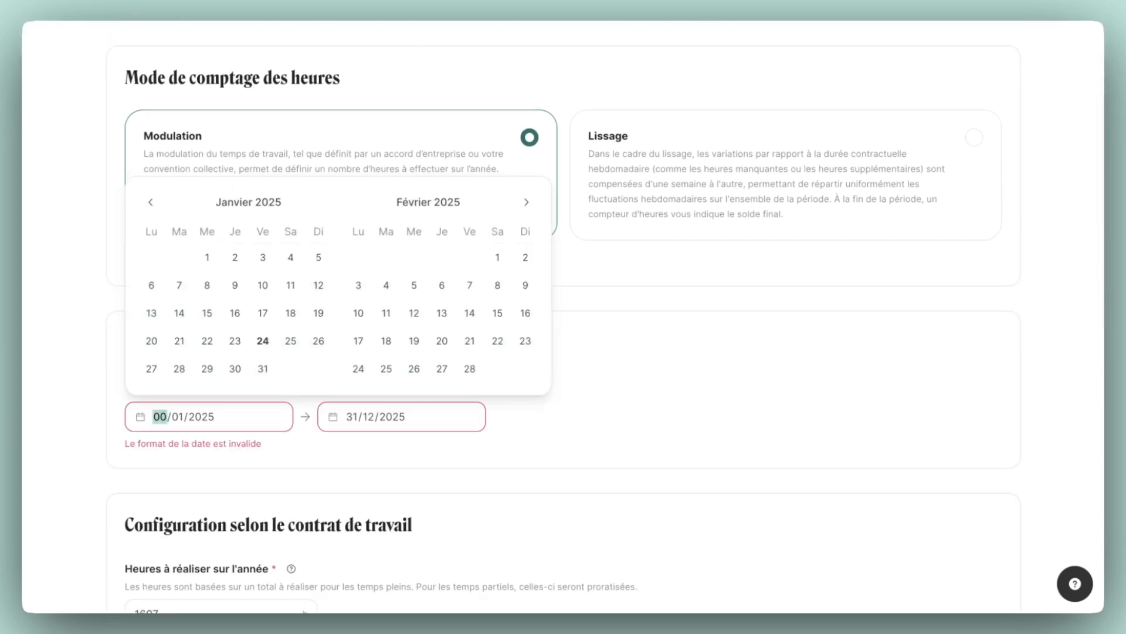
pyautogui.write('06')
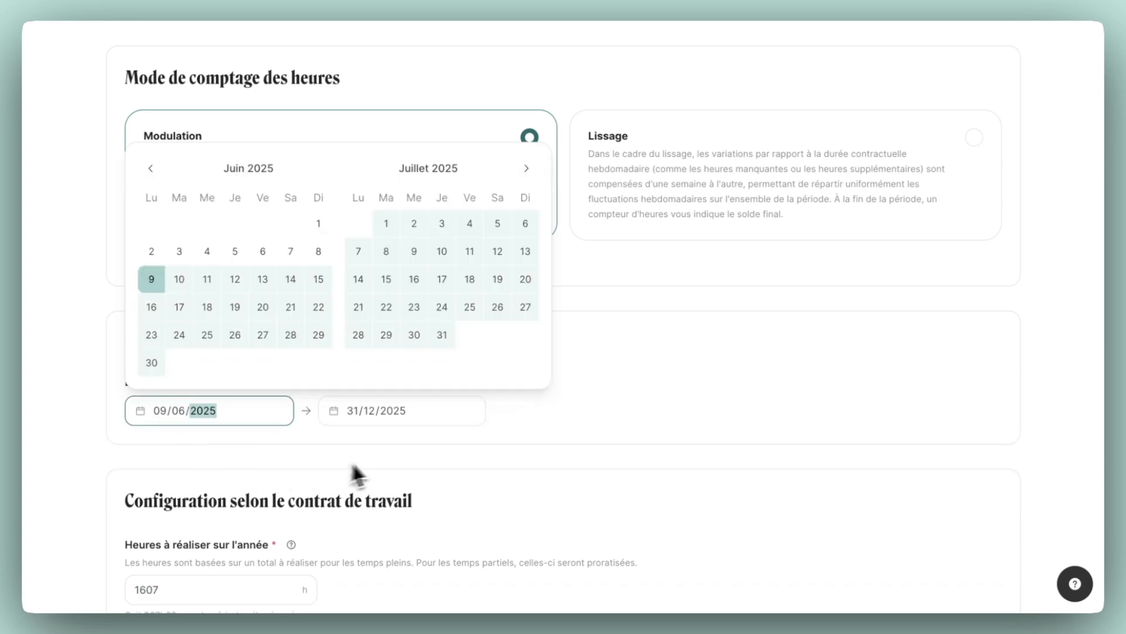
pyautogui.click(421, 445)
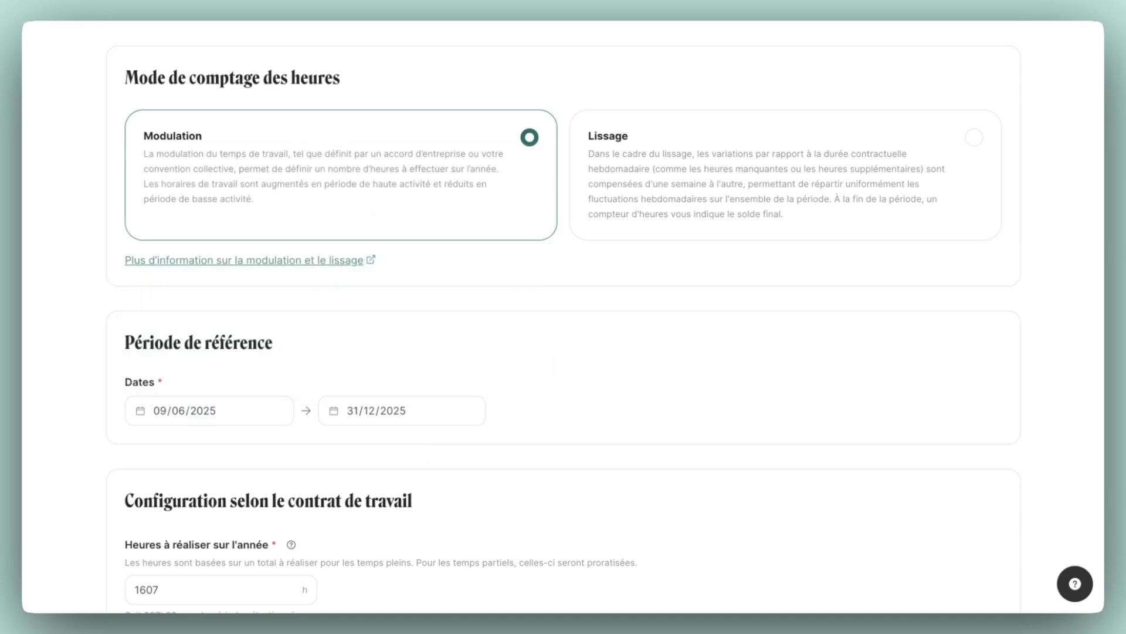
# Add only the Cuisine team to the new period's modulated teams.
pyautogui.scroll(-5, 421, 443)
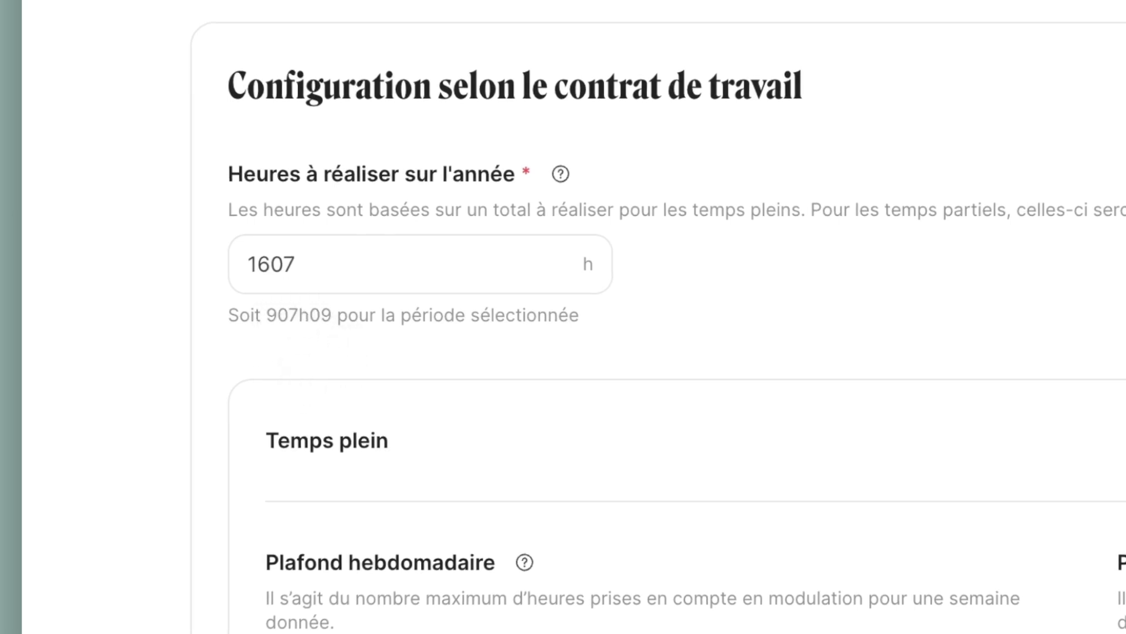
pyautogui.click(191, 499)
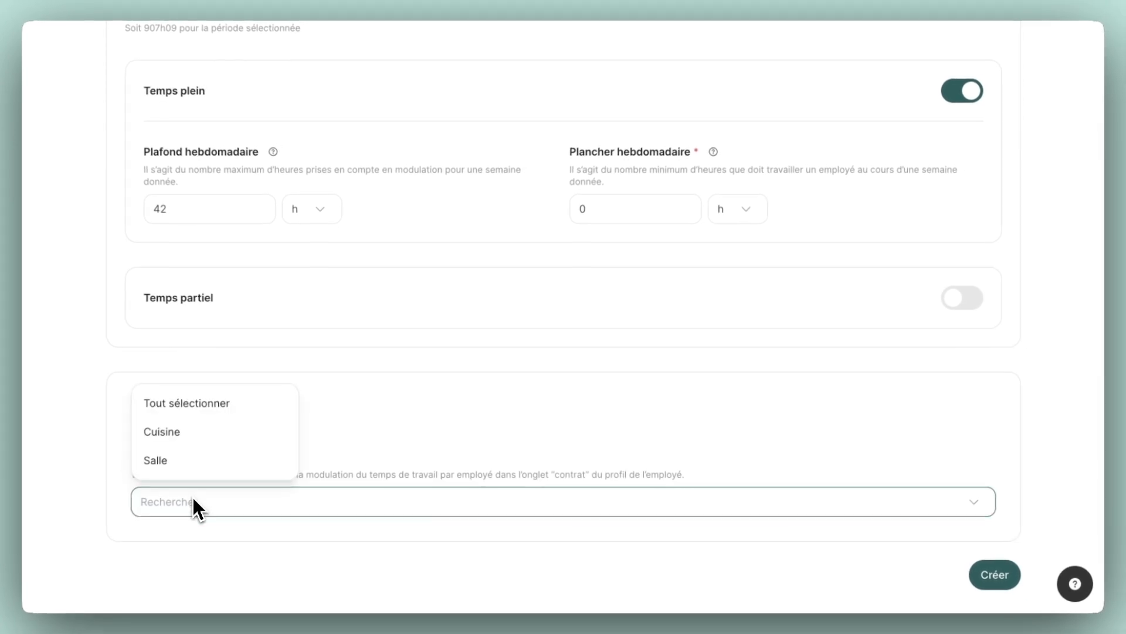
pyautogui.click(195, 434)
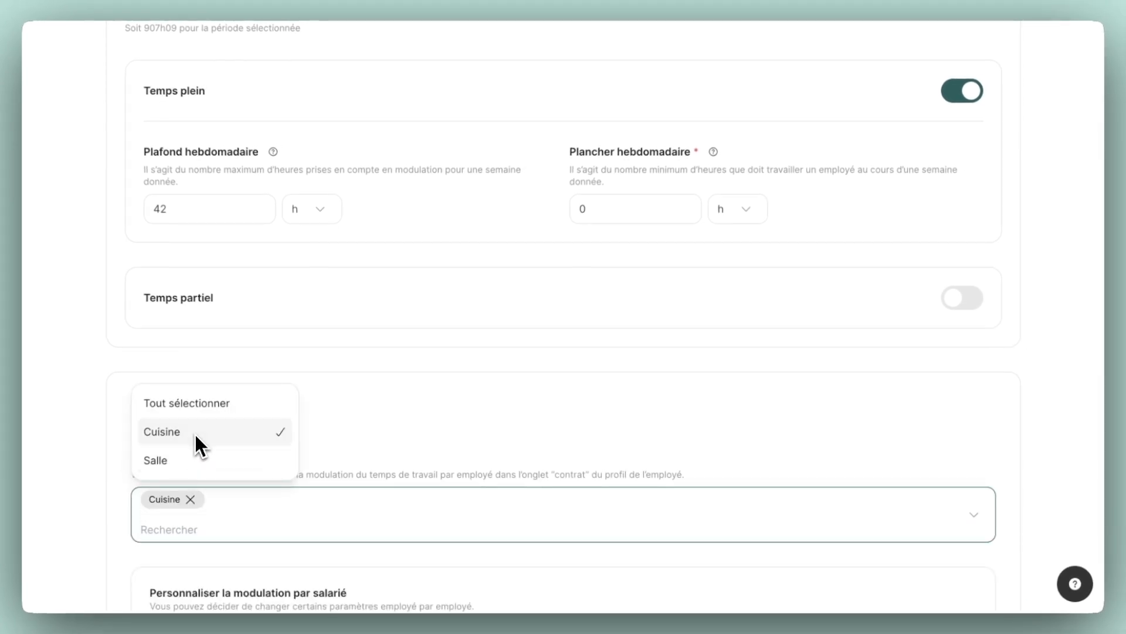
pyautogui.click(105, 481)
pyautogui.scroll(-5, 100, 492)
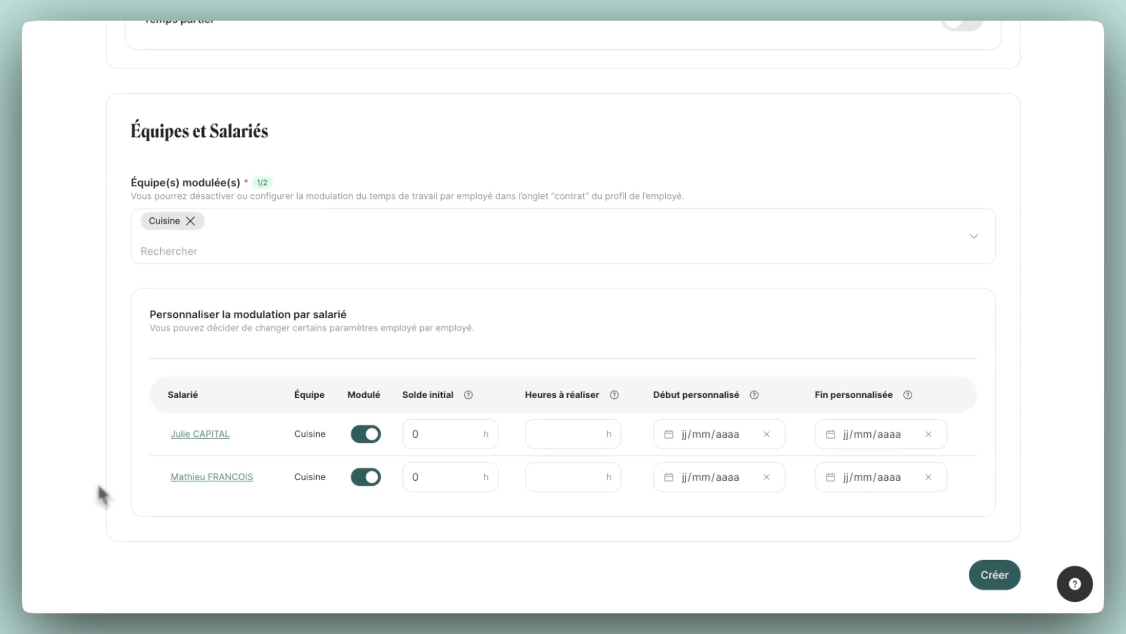
# Set the initial balance to 10 h for the first Cuisine employee and -27.5 h for the second, and create the period.
pyautogui.moveTo(434, 391)
pyautogui.click(431, 440)
pyautogui.press('BackSpace')
pyautogui.write('10')
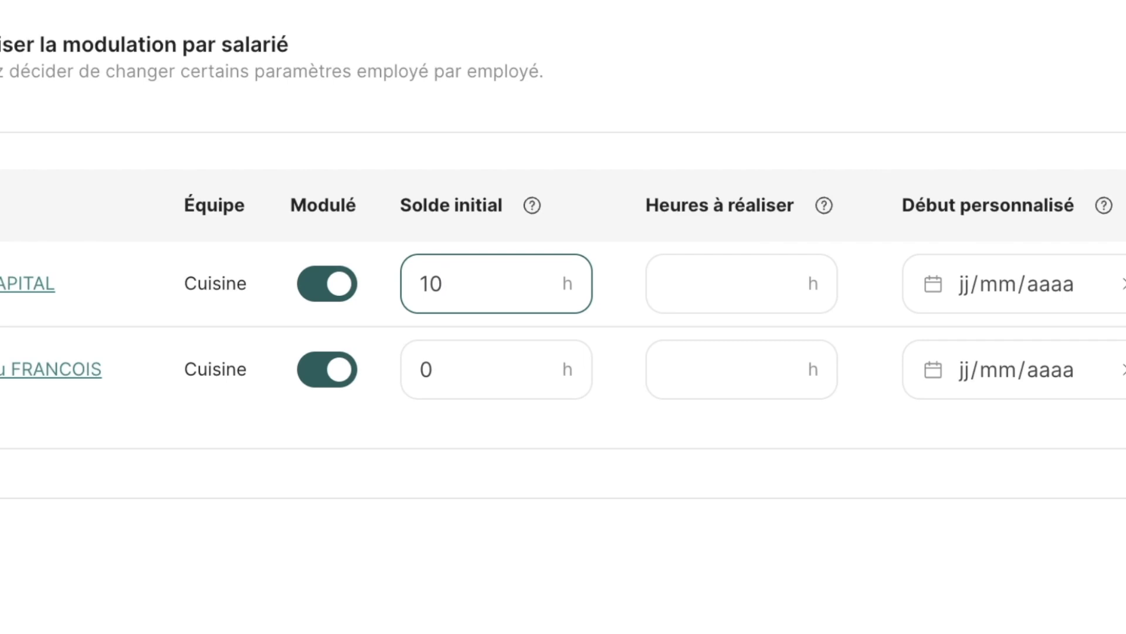
pyautogui.click(487, 365)
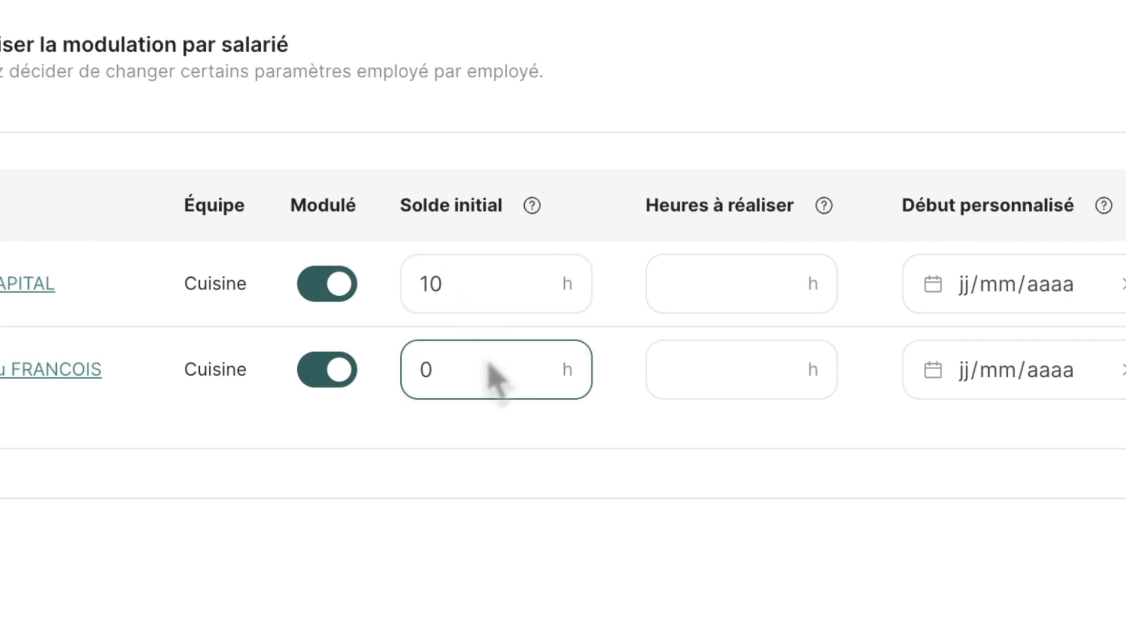
pyautogui.press('BackSpace')
pyautogui.write('-27.5')
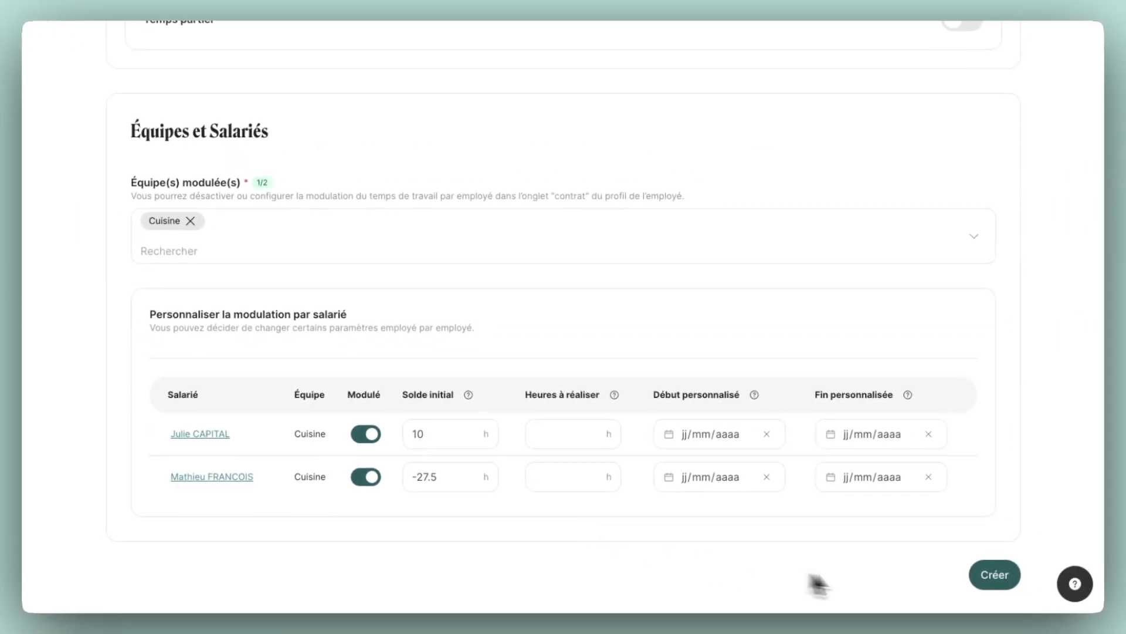
pyautogui.click(974, 569)
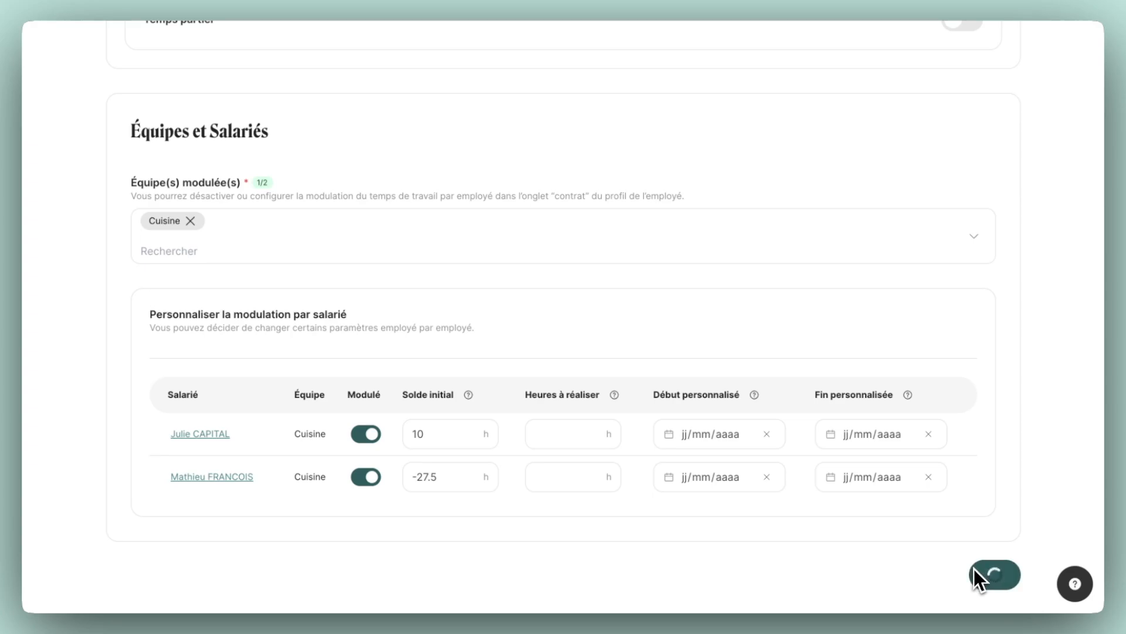